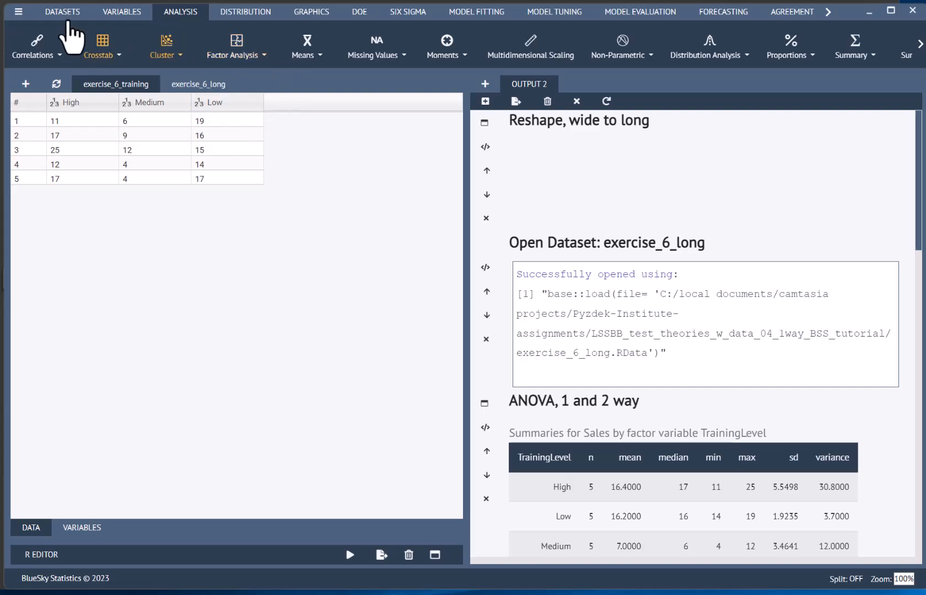
- Locate the Longer reshape command, and review the dataset, variable and column settings of the wide-to-long reshape recorded in the output
{"action": "left_click", "coordinate": [60, 13]}
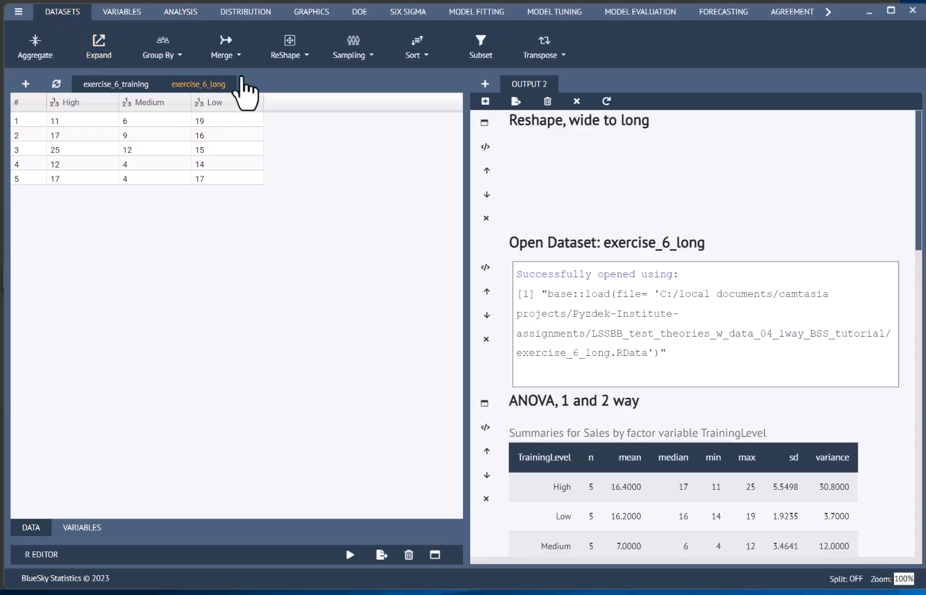
{"action": "left_click", "coordinate": [288, 53]}
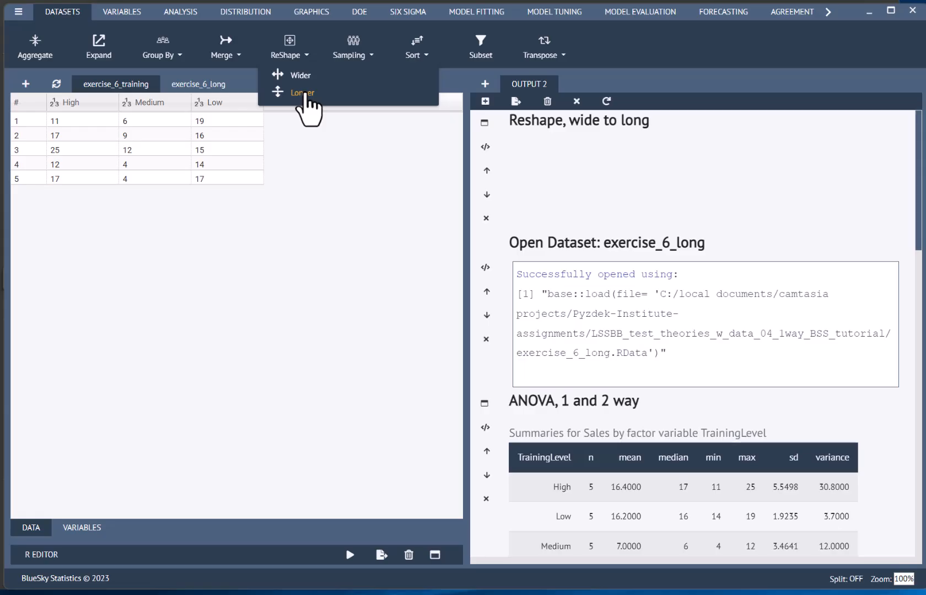
{"action": "left_click", "coordinate": [353, 155]}
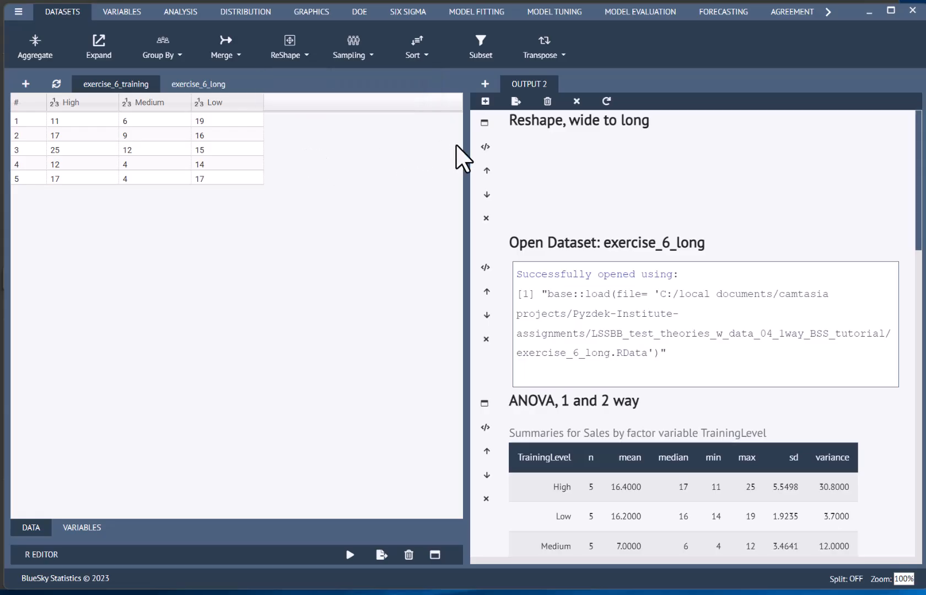
{"action": "left_click", "coordinate": [485, 123]}
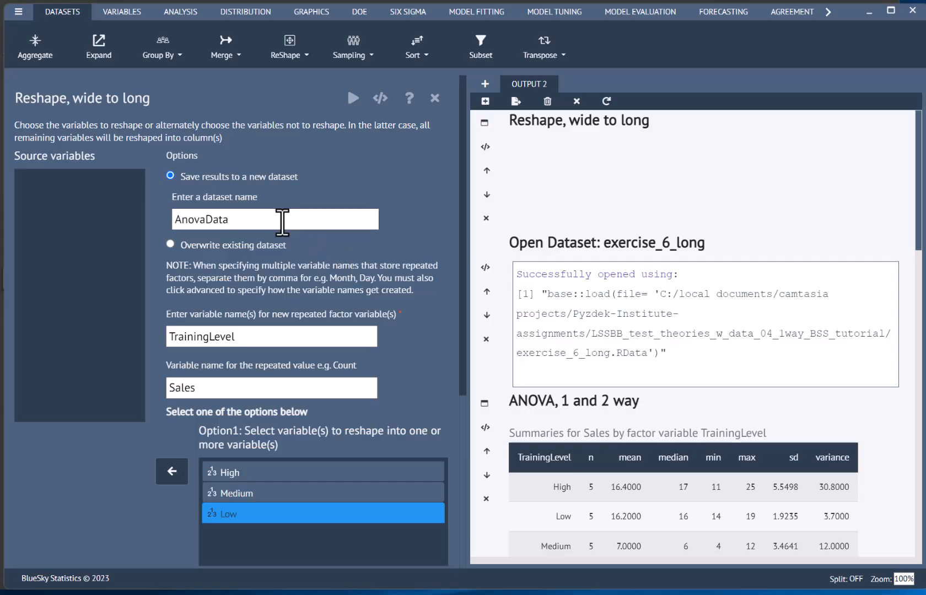
{"action": "scroll", "coordinate": [281, 220], "scroll_direction": "down", "scroll_amount": 2}
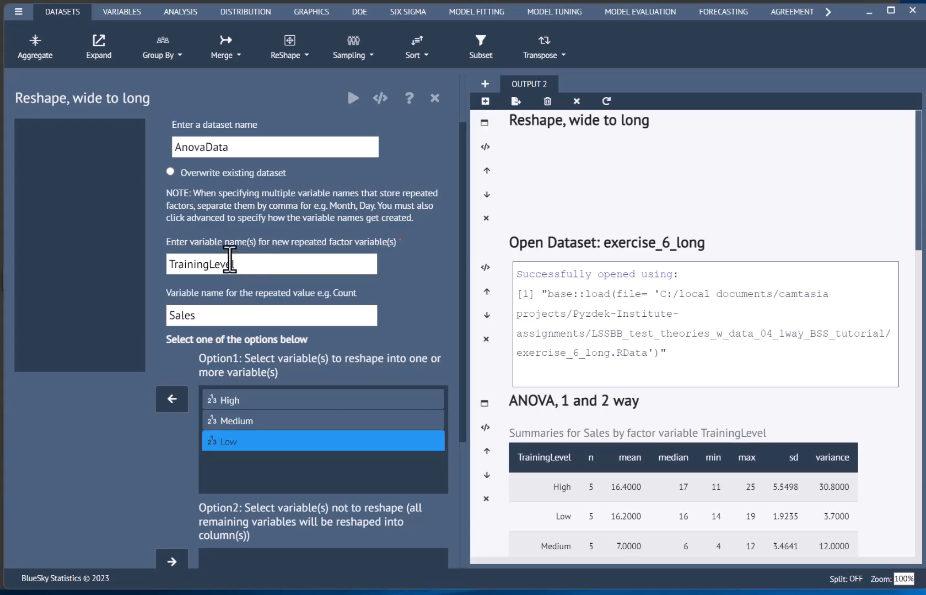
{"action": "scroll", "coordinate": [234, 295], "scroll_direction": "down", "scroll_amount": 2}
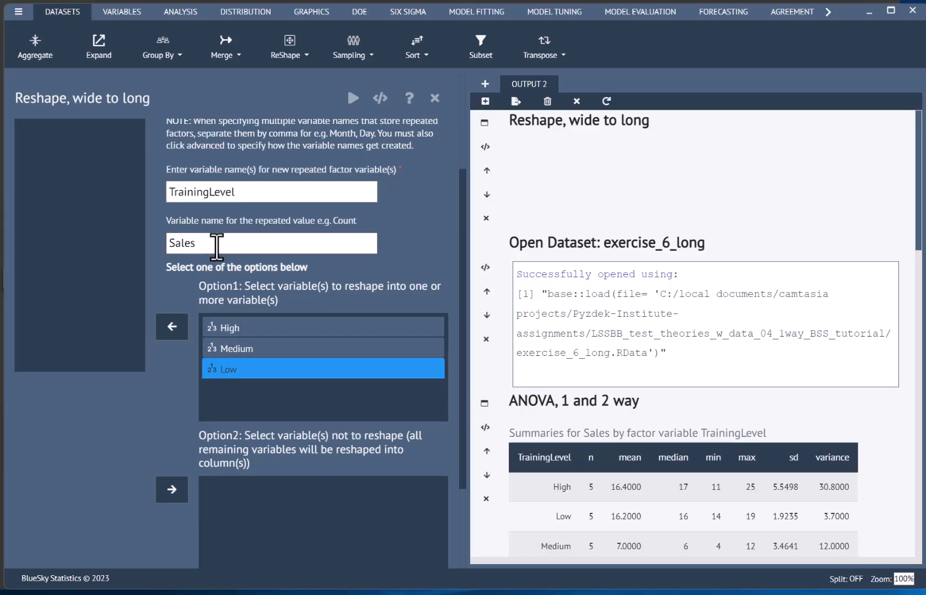
{"action": "left_click", "coordinate": [230, 329], "text": "ctrl"}
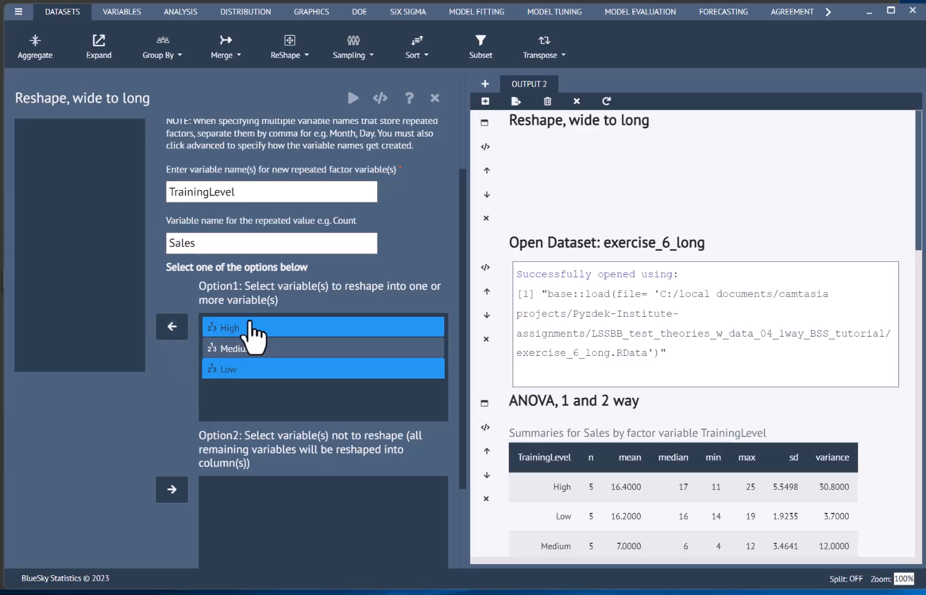
{"action": "left_click", "coordinate": [257, 329], "text": "ctrl"}
{"action": "scroll", "coordinate": [244, 403], "scroll_direction": "down", "scroll_amount": 1}
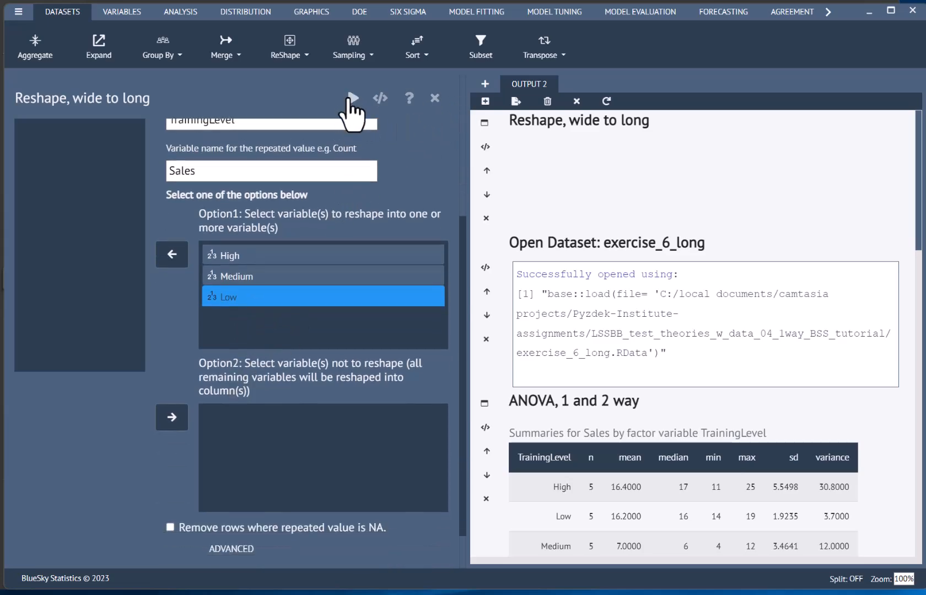
{"action": "left_click", "coordinate": [435, 97]}
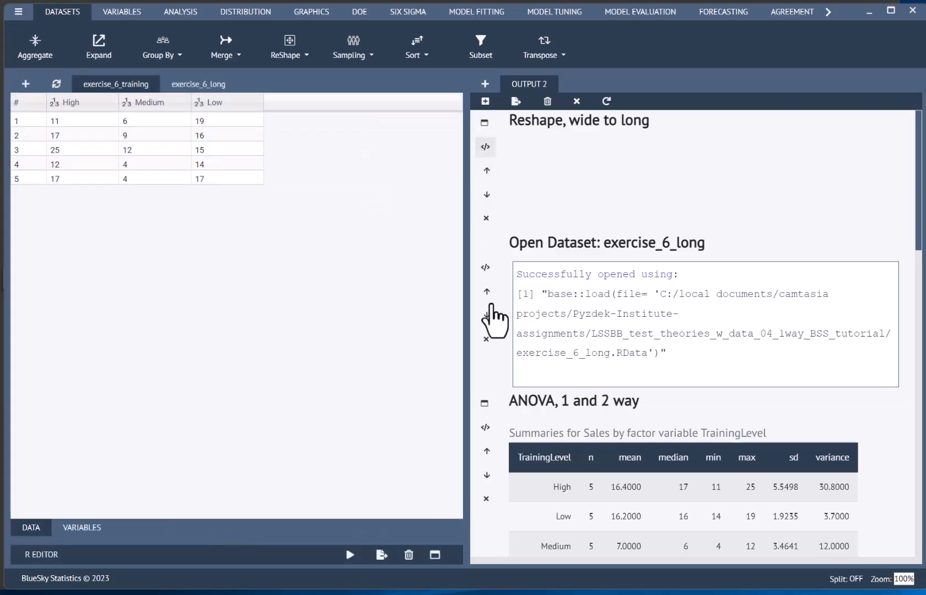
- Widen the output area beside the data grid and show the exercise_6_long dataset
{"action": "left_click_drag", "start_coordinate": [464, 349], "coordinate": [302, 378]}
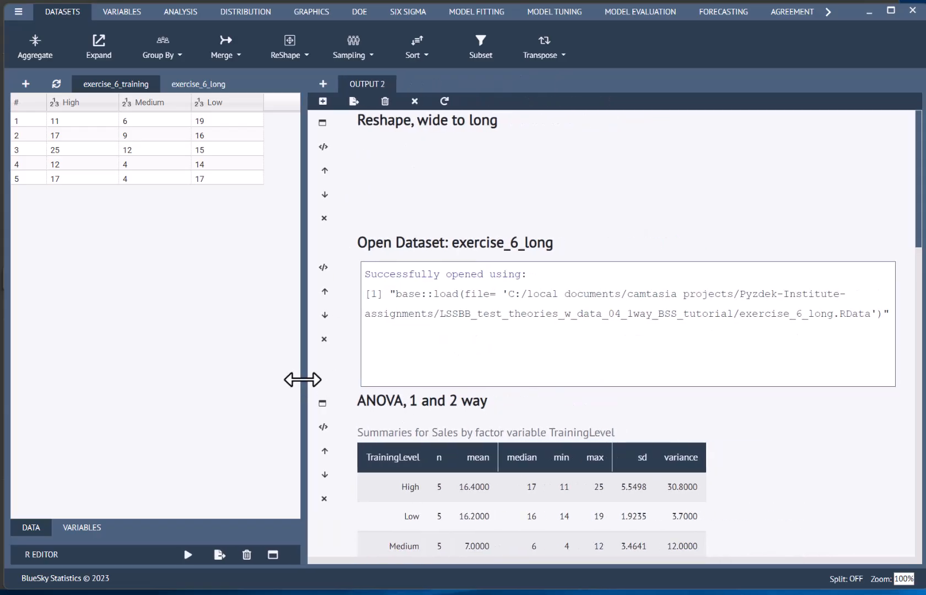
{"action": "left_click", "coordinate": [181, 87]}
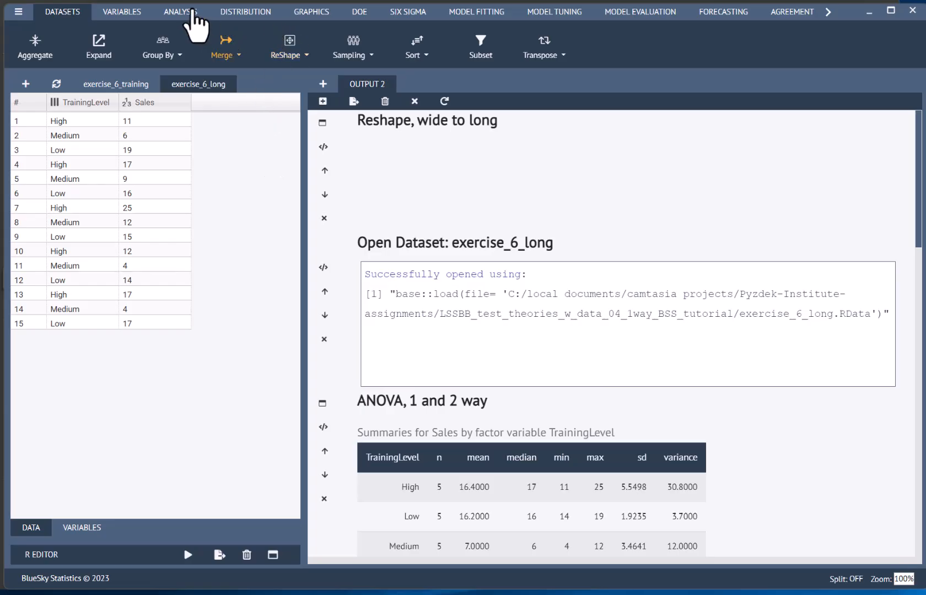
- Look up the available means tests, and review the variables and options used for the recorded ANOVA, 1 and 2 way analysis
{"action": "left_click", "coordinate": [194, 12]}
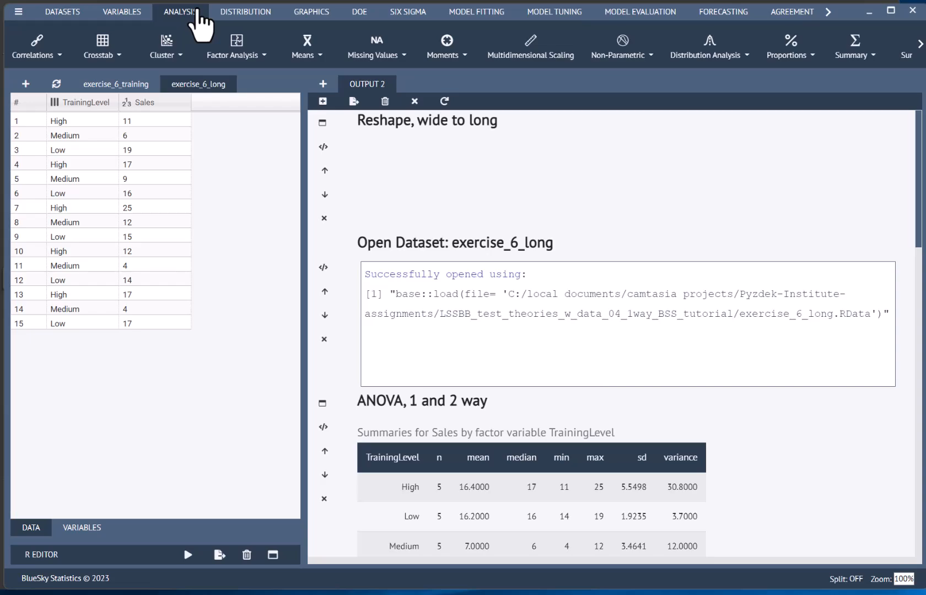
{"action": "left_click", "coordinate": [307, 49]}
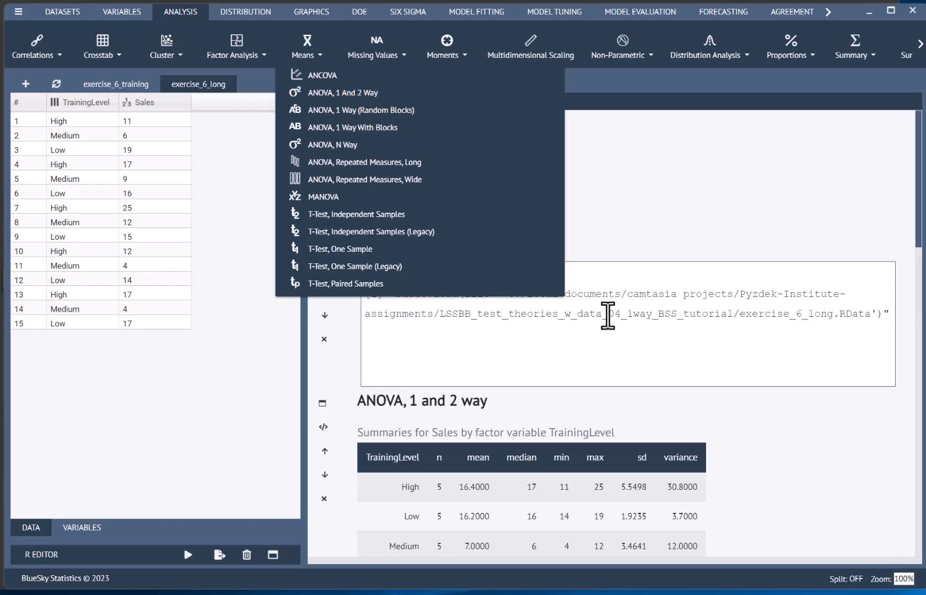
{"action": "left_click", "coordinate": [607, 314]}
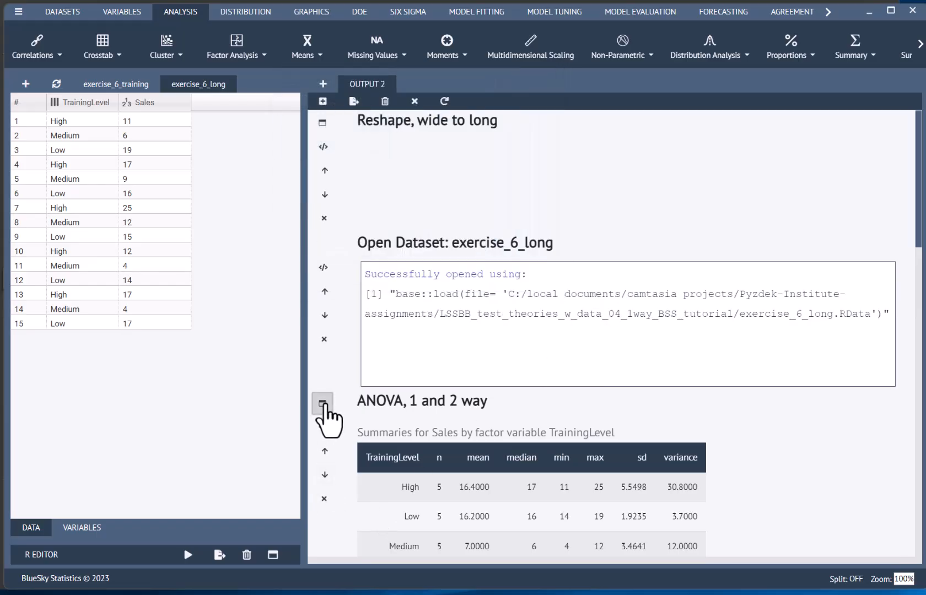
{"action": "left_click", "coordinate": [324, 404]}
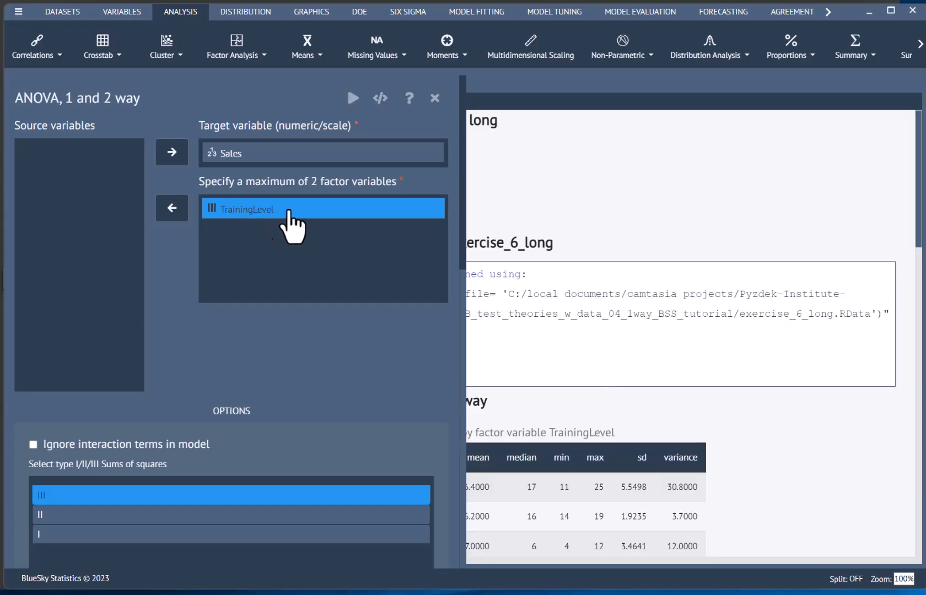
{"action": "left_click_drag", "start_coordinate": [454, 232], "coordinate": [457, 516]}
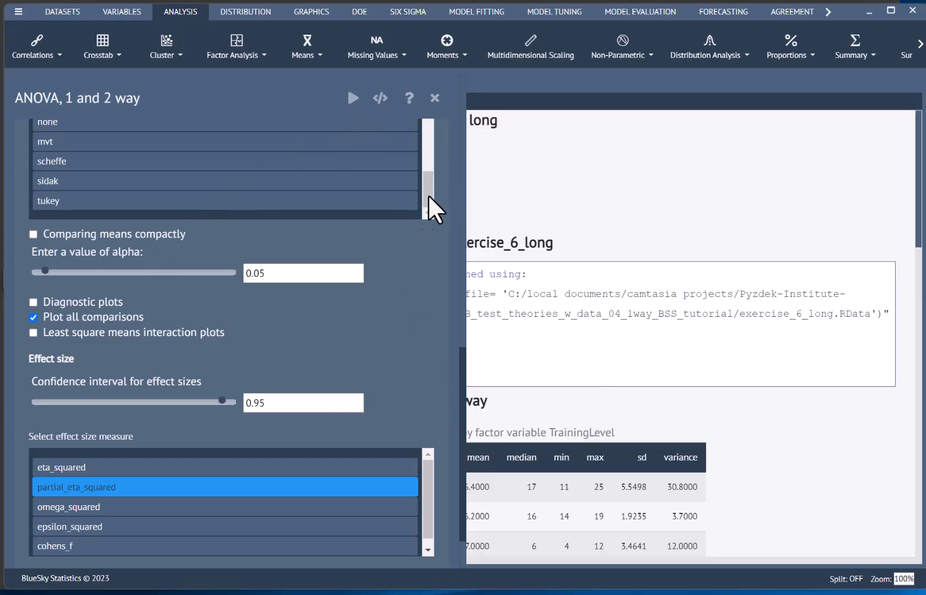
{"action": "scroll", "coordinate": [457, 182], "scroll_direction": "up", "scroll_amount": 5}
{"action": "scroll", "coordinate": [451, 169], "scroll_direction": "up", "scroll_amount": 5}
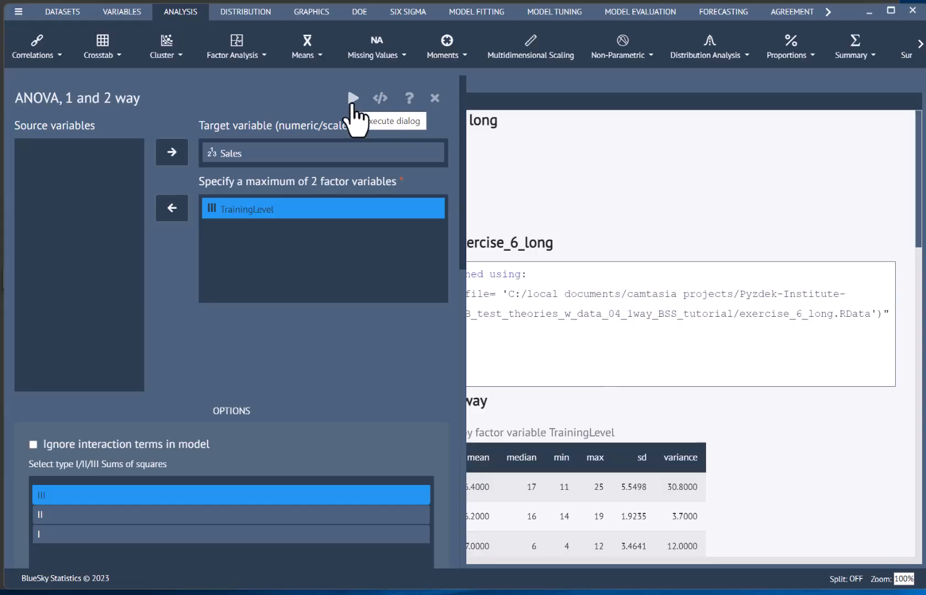
{"action": "left_click", "coordinate": [435, 99]}
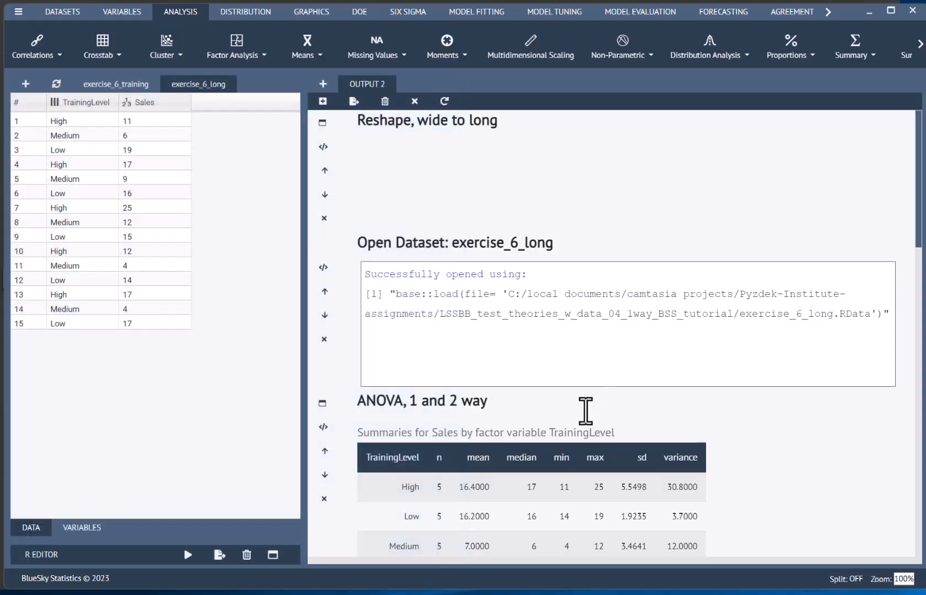
- Examine the ANOVA output for Sales by TrainingLevel: group summaries, ANOVA table, estimated marginal means and pairwise post-hoc tests
{"action": "scroll", "coordinate": [586, 411], "scroll_direction": "down", "scroll_amount": 4}
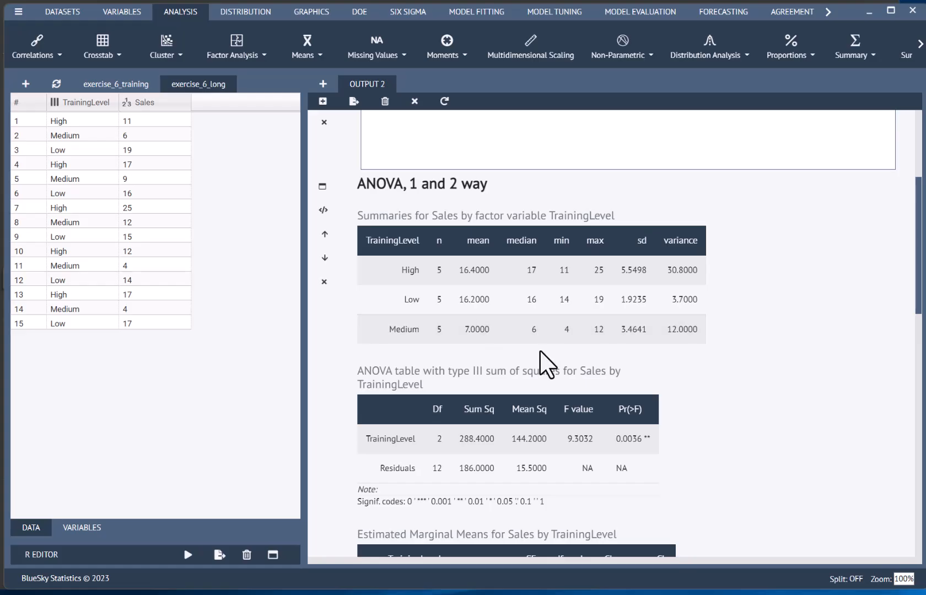
{"action": "scroll", "coordinate": [541, 362], "scroll_direction": "down", "scroll_amount": 2}
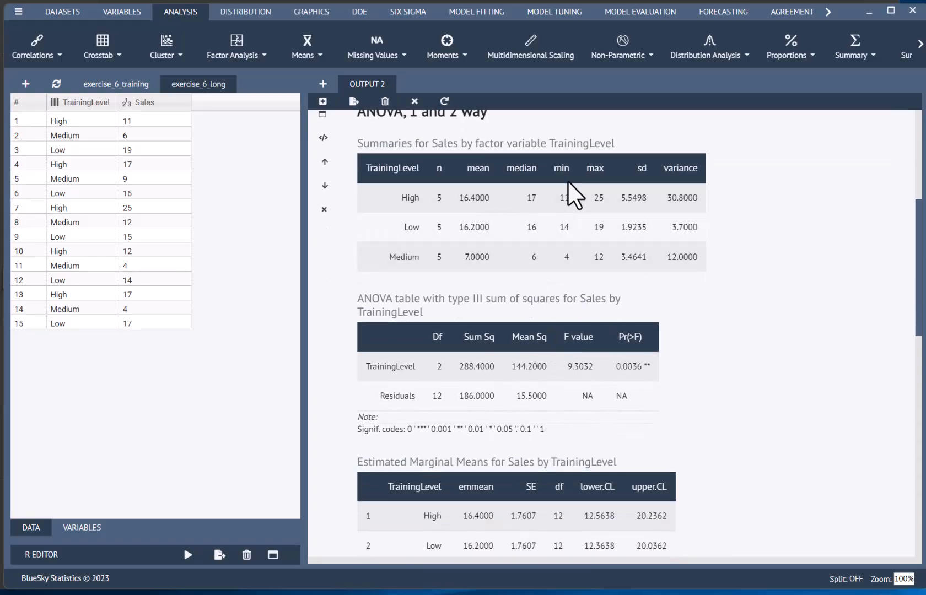
{"action": "scroll", "coordinate": [703, 317], "scroll_direction": "down", "scroll_amount": 3}
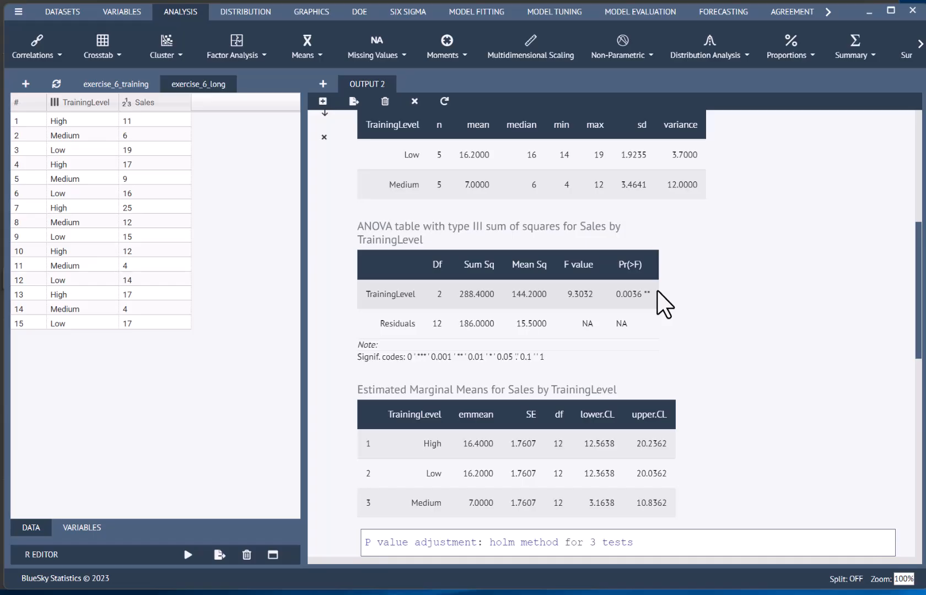
{"action": "scroll", "coordinate": [727, 329], "scroll_direction": "down", "scroll_amount": 3}
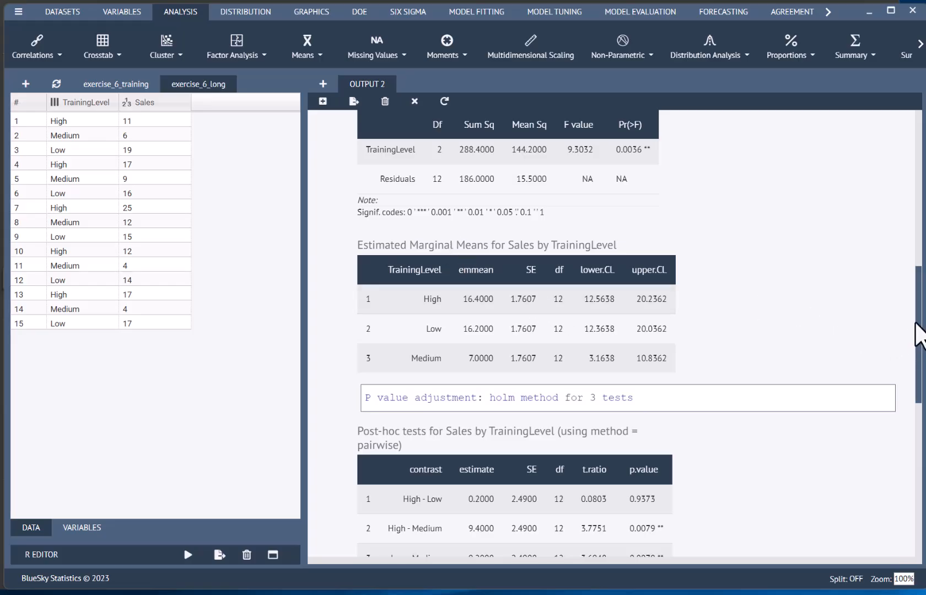
{"action": "scroll", "coordinate": [912, 323], "scroll_direction": "up", "scroll_amount": 2}
{"action": "scroll", "coordinate": [910, 302], "scroll_direction": "up", "scroll_amount": 3}
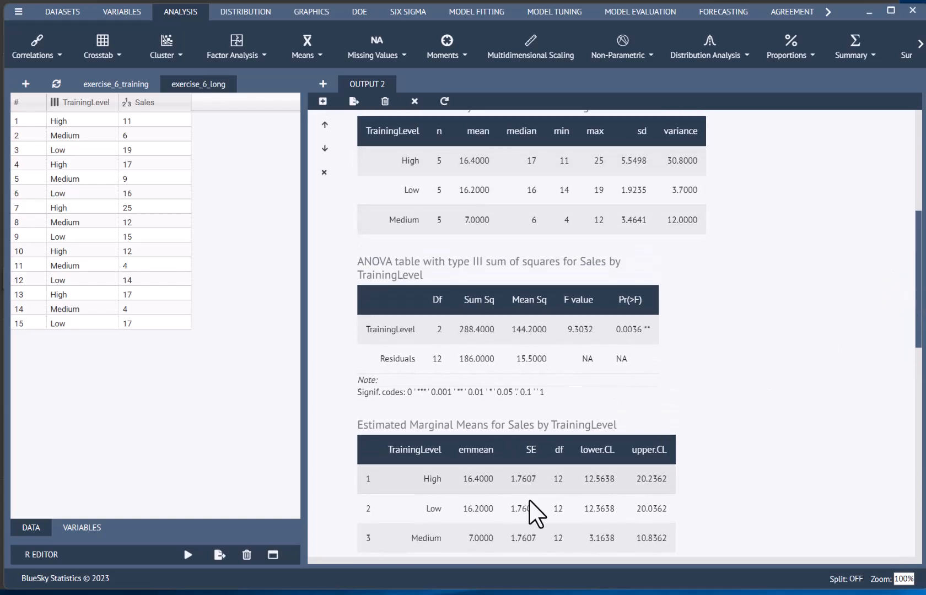
{"action": "scroll", "coordinate": [524, 515], "scroll_direction": "down", "scroll_amount": 5}
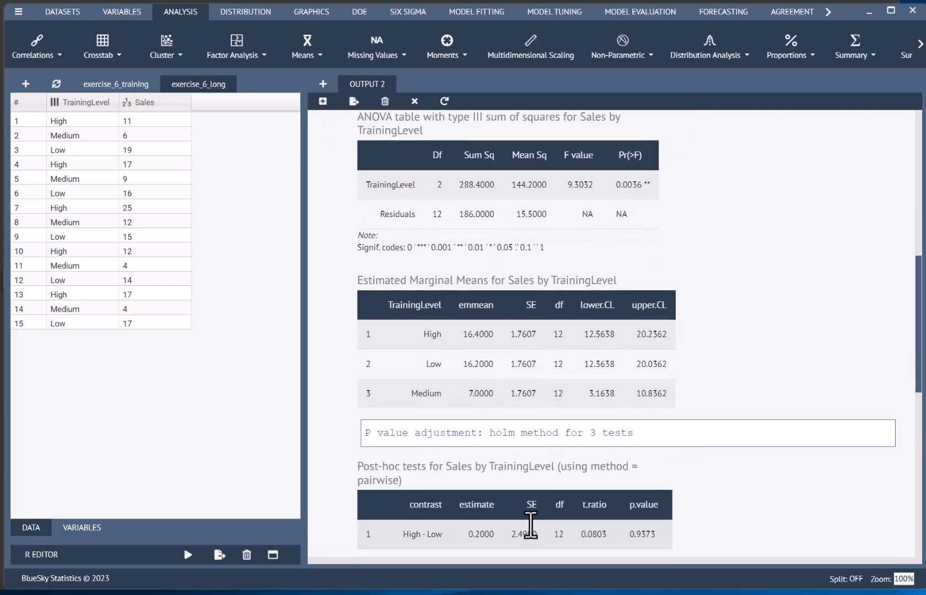
{"action": "scroll", "coordinate": [532, 524], "scroll_direction": "down", "scroll_amount": 3}
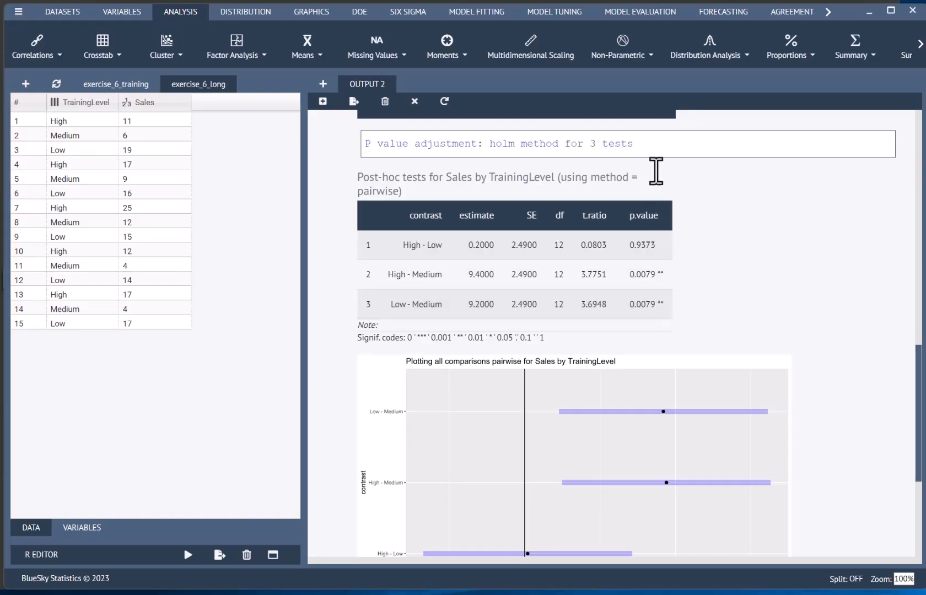
- Open the plot of all pairwise comparisons for Sales by TrainingLevel in a new window
{"action": "scroll", "coordinate": [684, 248], "scroll_direction": "down", "scroll_amount": 5}
{"action": "right_click", "coordinate": [602, 258]}
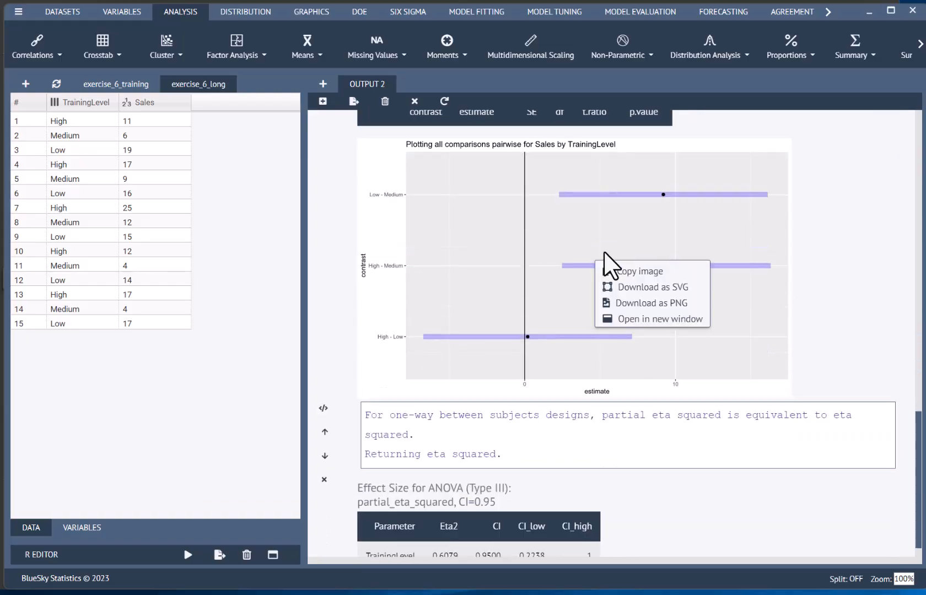
{"action": "left_click", "coordinate": [634, 322]}
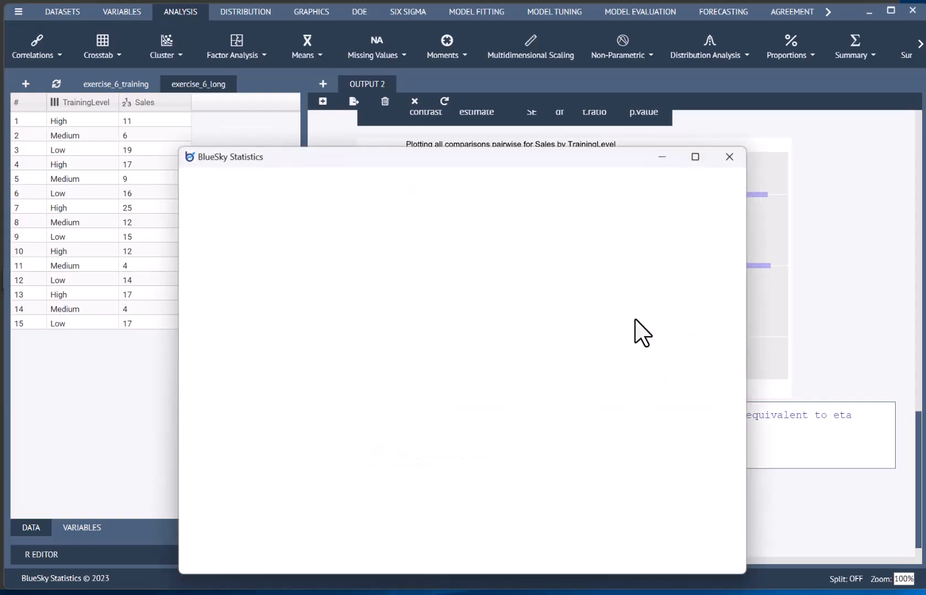